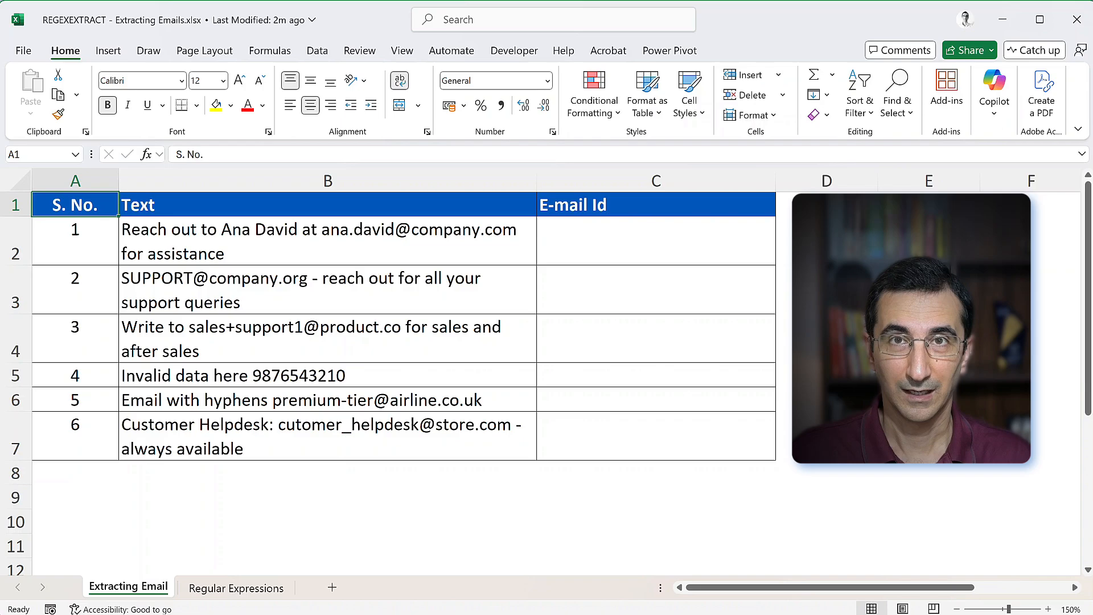
Step: Start a REGEXEXTRACT formula in cell C2 of the Extracting Email sheet, using B2 as the text argument
click(236, 588)
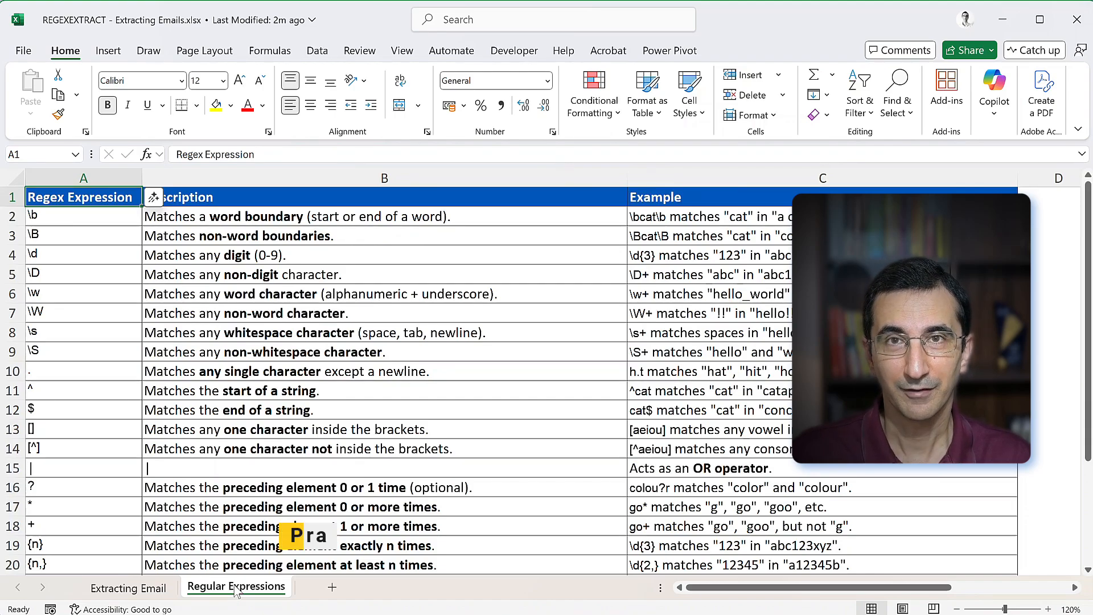
click(140, 591)
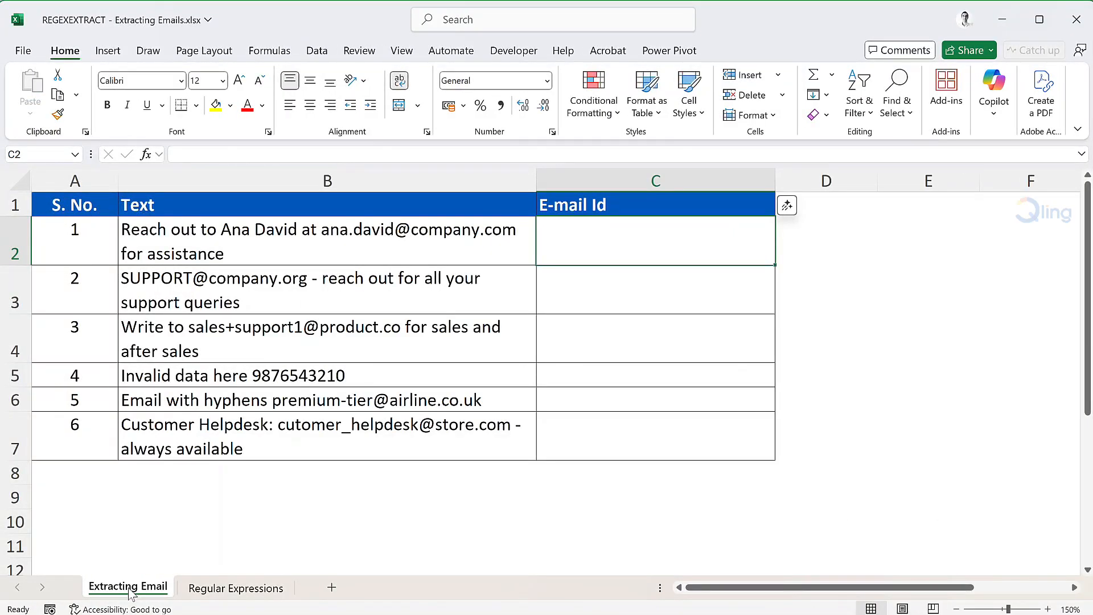
text(=)
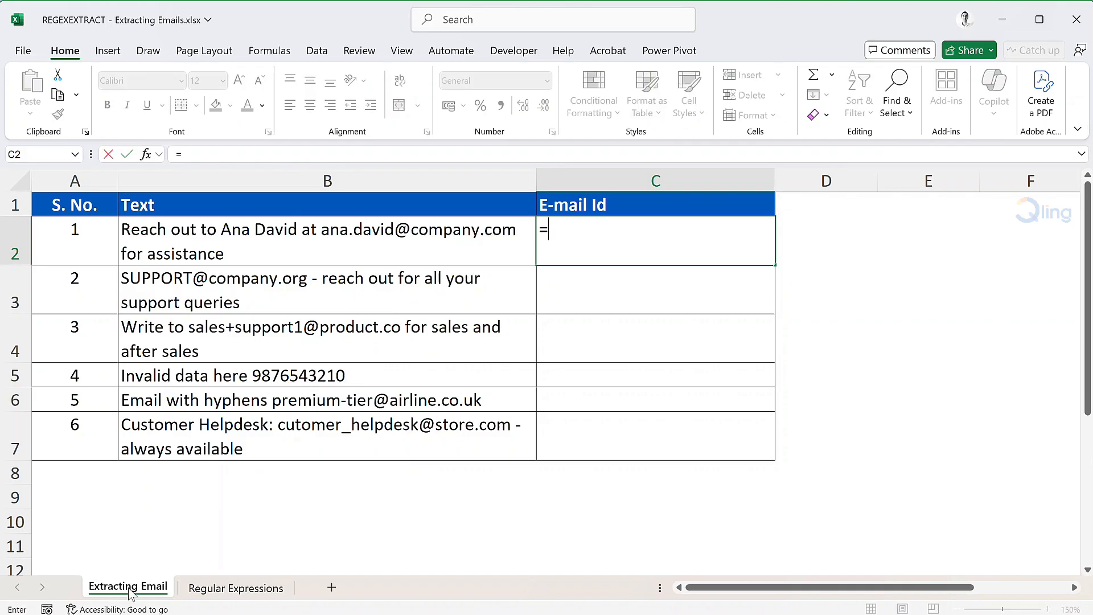
text(regex)
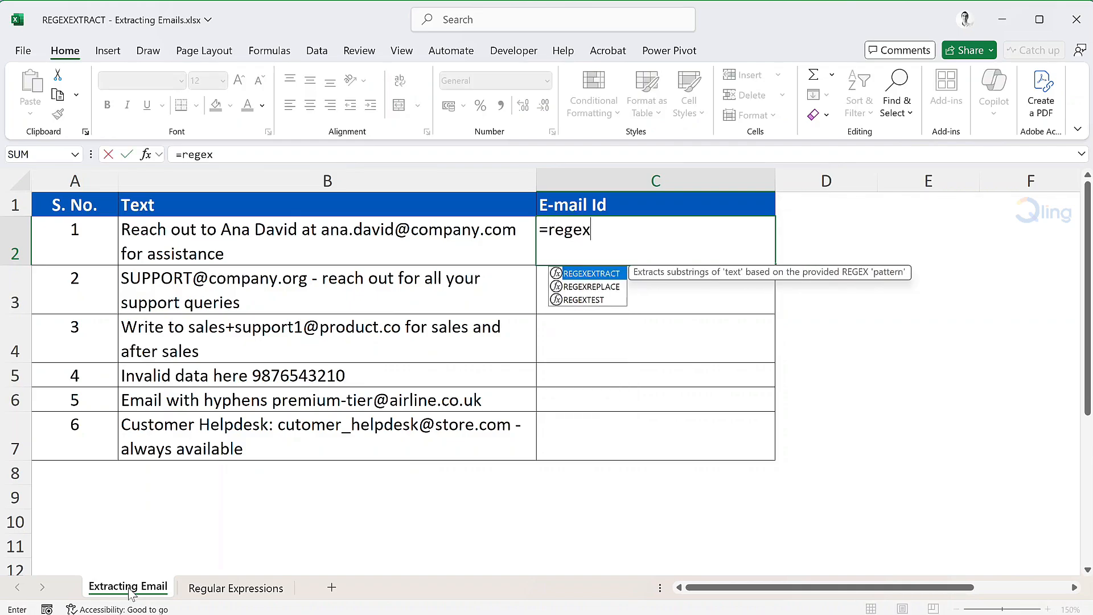
key(Tab)
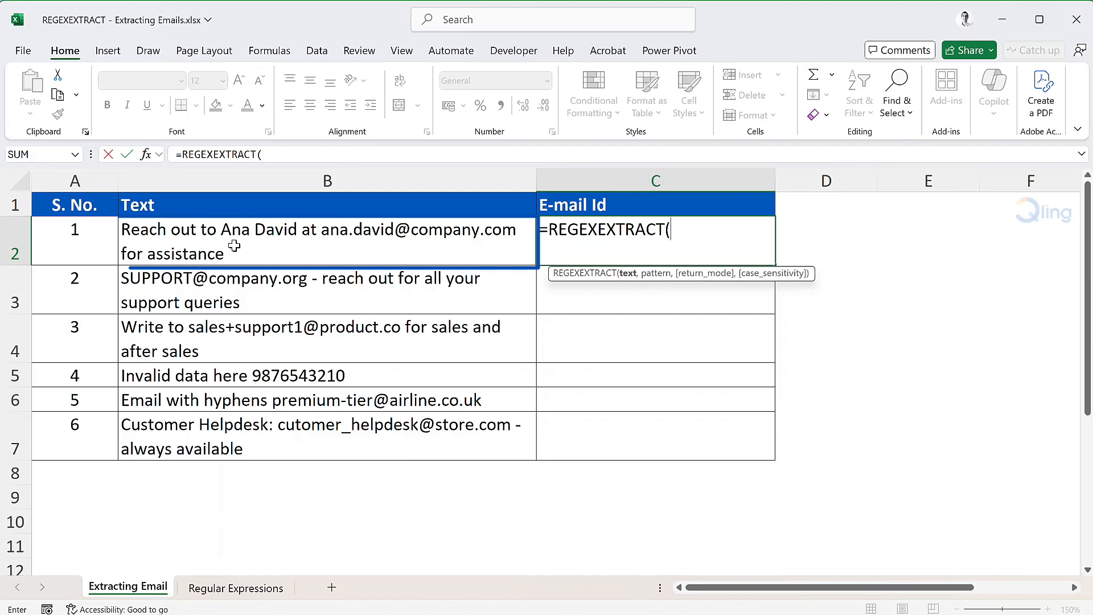
click(234, 246)
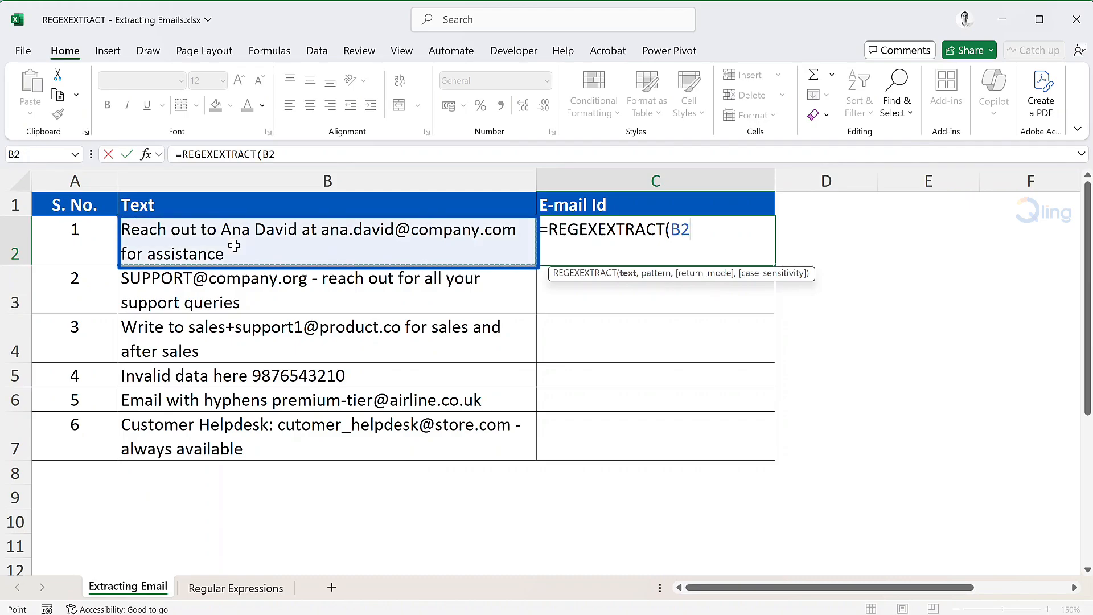
text(,)
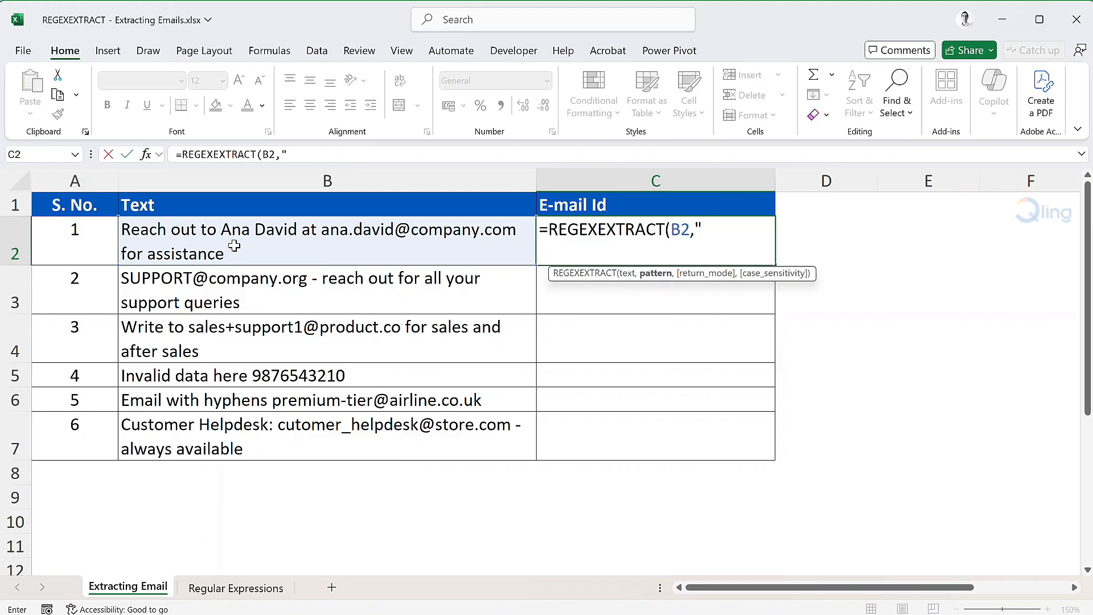
Step: Add the pattern for the email's local part and at sign to the C2 formula: "[A-Za-z0-9._%+-]+@
text([A-Z)
text(a-z)
text(0-9)
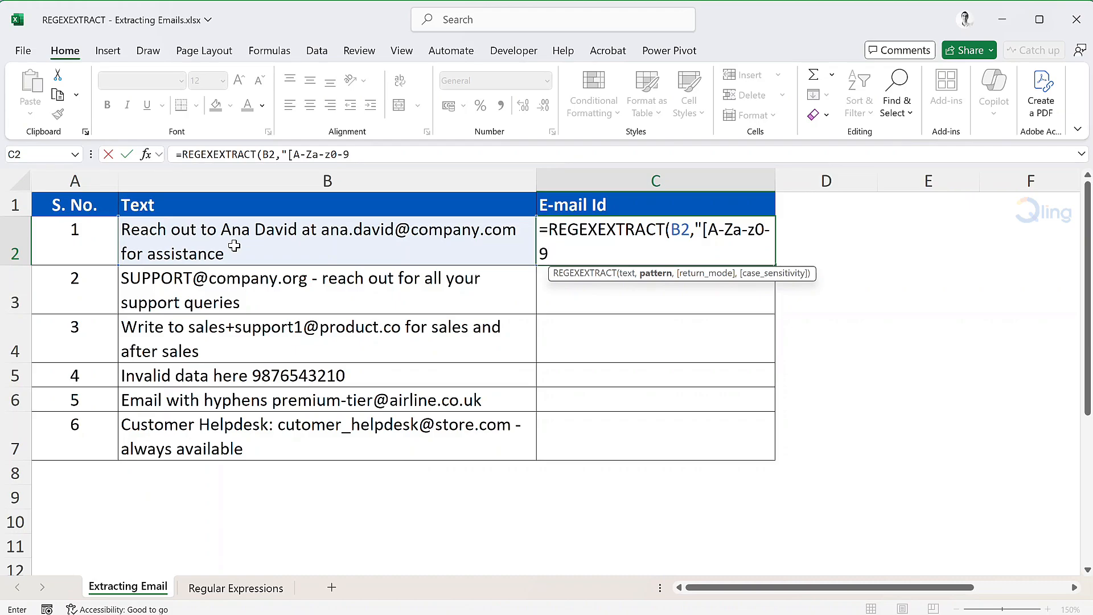
text(._%+-])
text(+)
text(@)
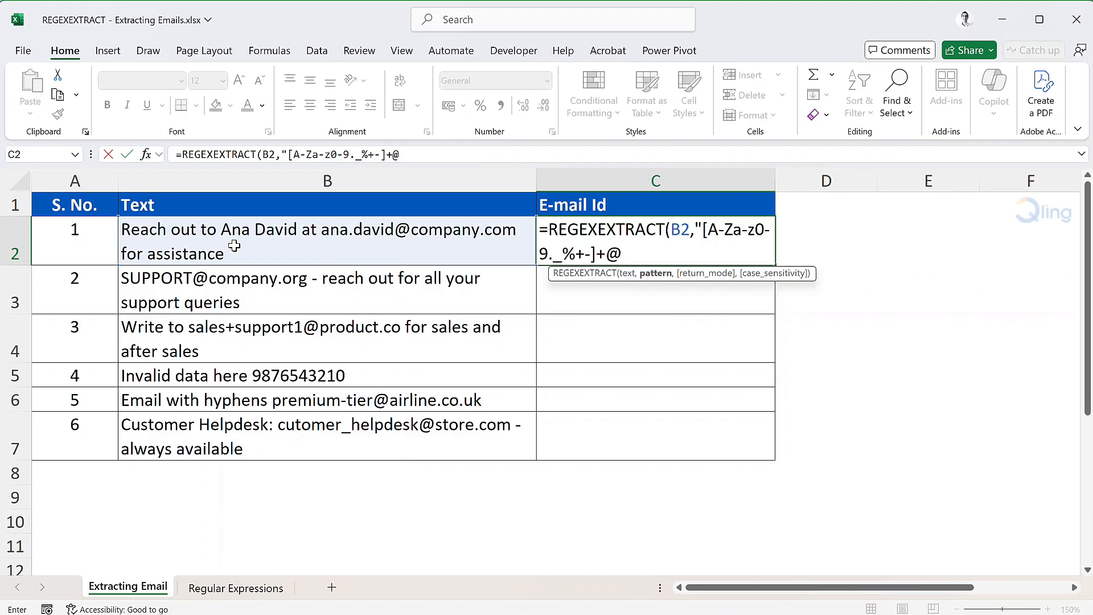
Step: Complete the C2 pattern with the domain part [A-Za-z0-9.-]+\.[A-Za-z0-9.]{2,}" and enter the closed formula
text([A-Za-z0-9)
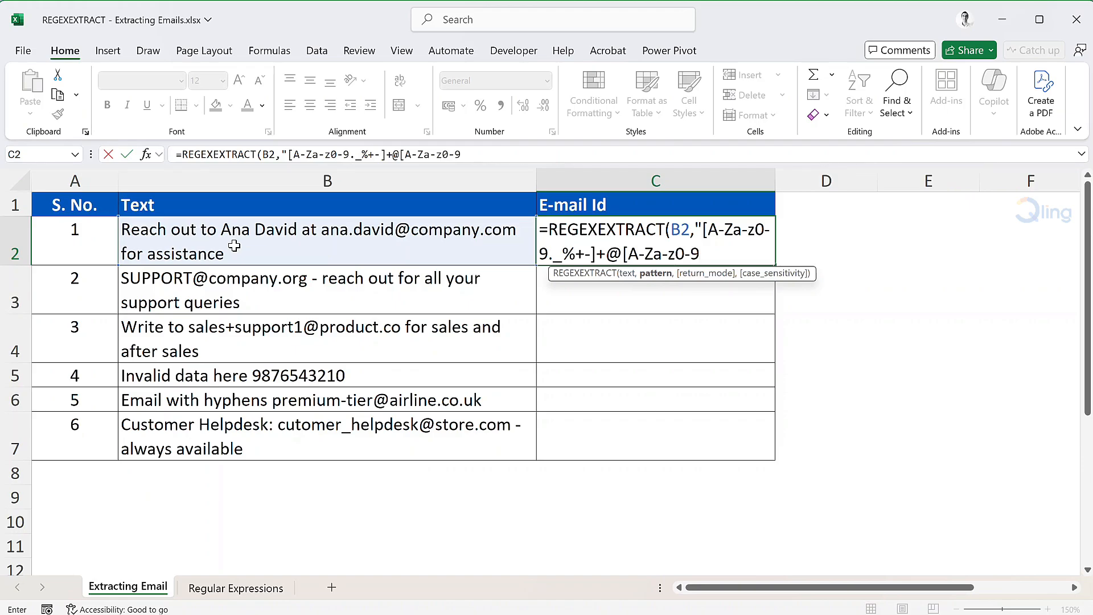
text(.-]+\.)
text([A-Za-z0-9)
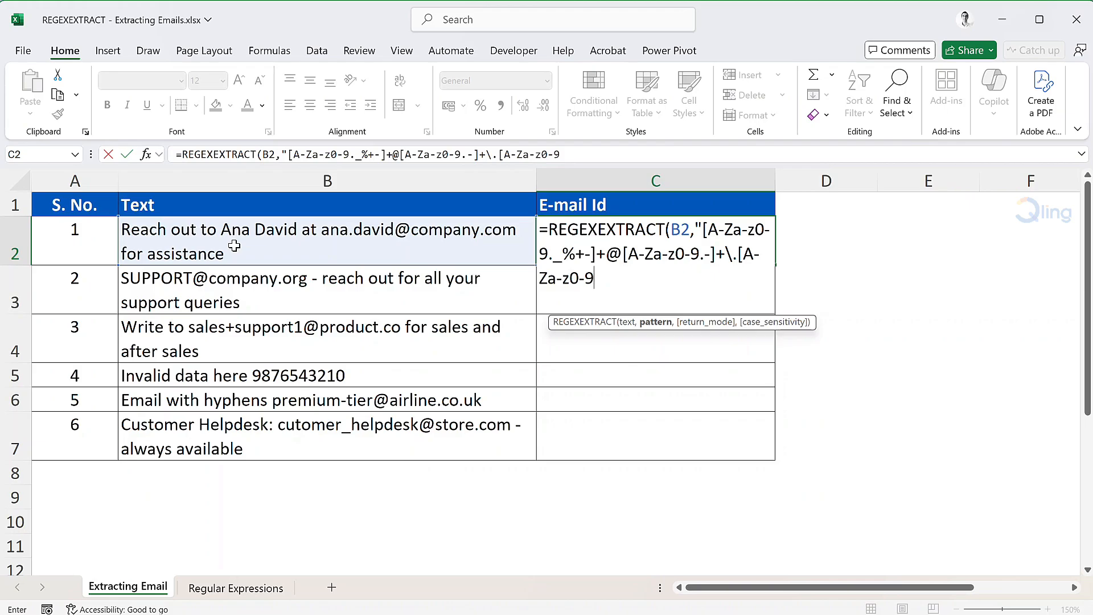
text(.])
text({2,})
text("))
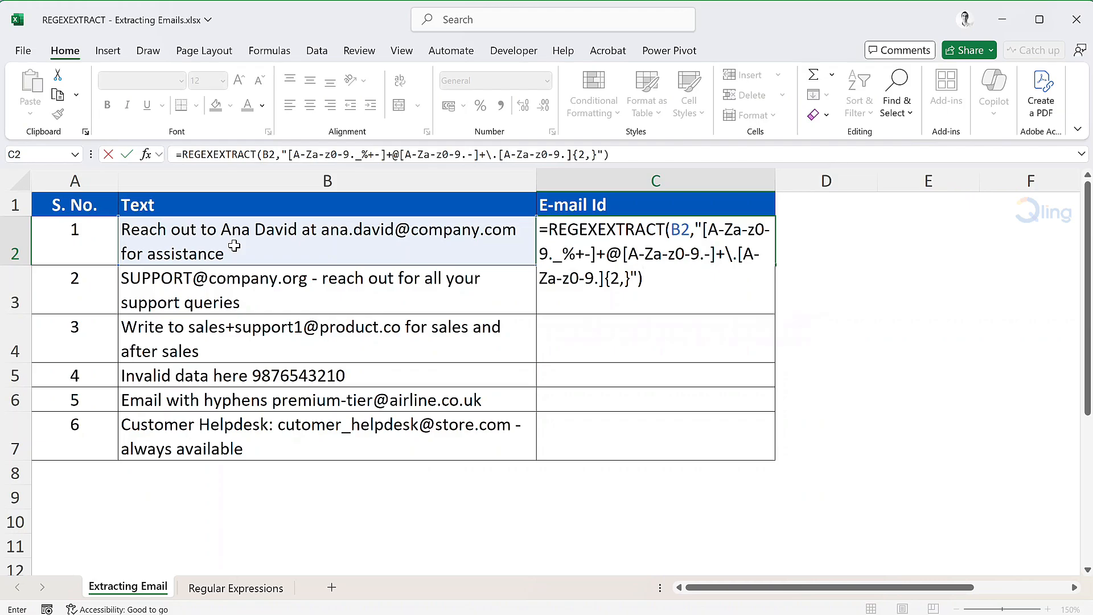
key(Return)
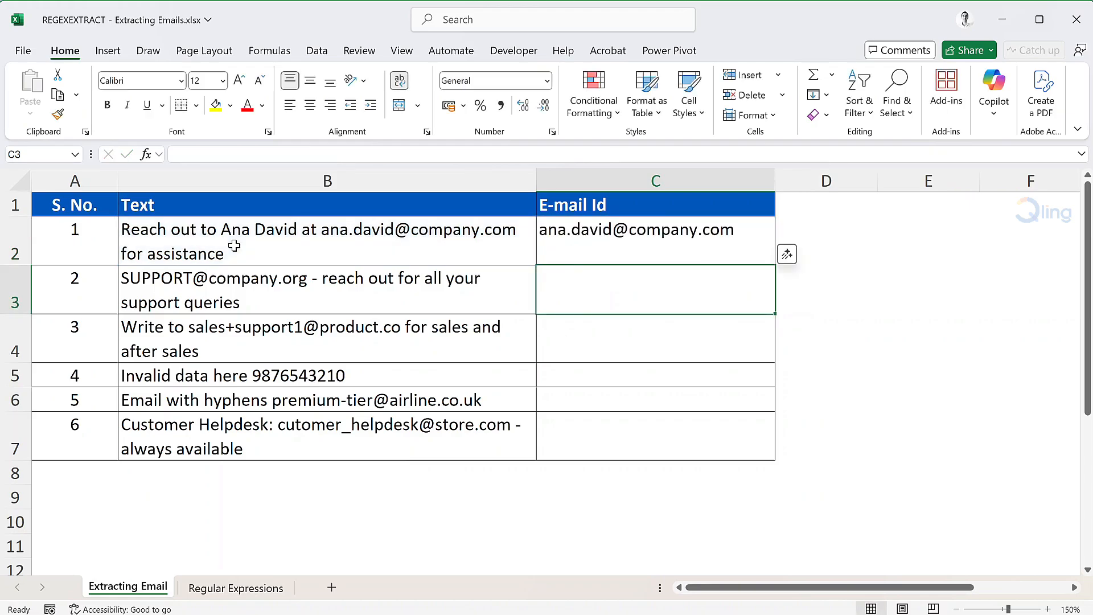
Step: Fill the REGEXEXTRACT formula from C2 down the E-mail Id column through C7
key(Up)
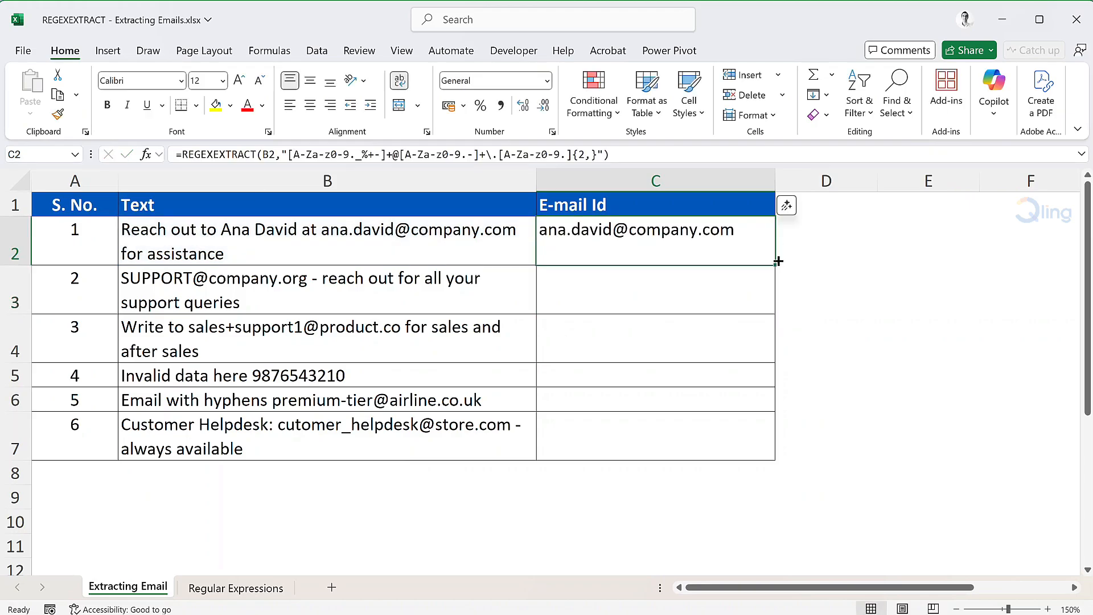
double_click(777, 264)
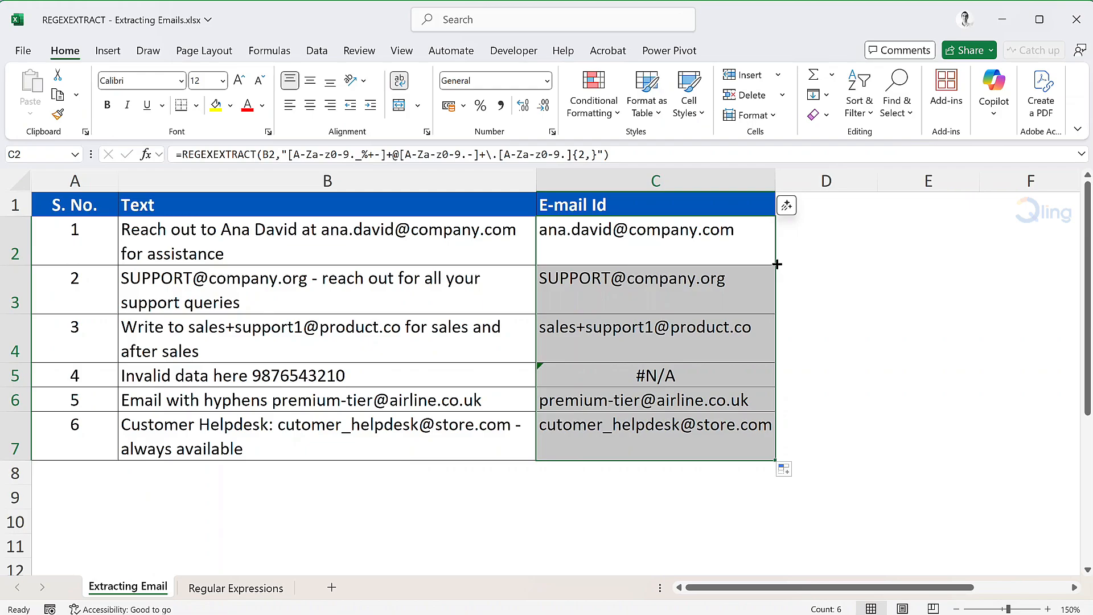
click(752, 247)
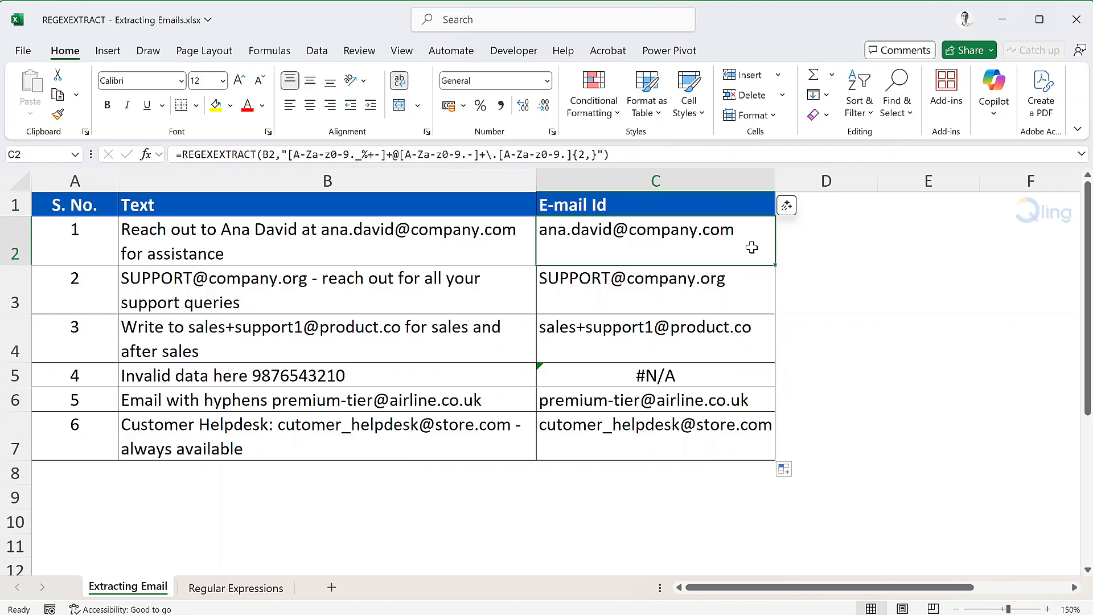
Step: Wrap the C2 formula in IFERROR with "No E-mail id found" as the value if error
double_click(545, 234)
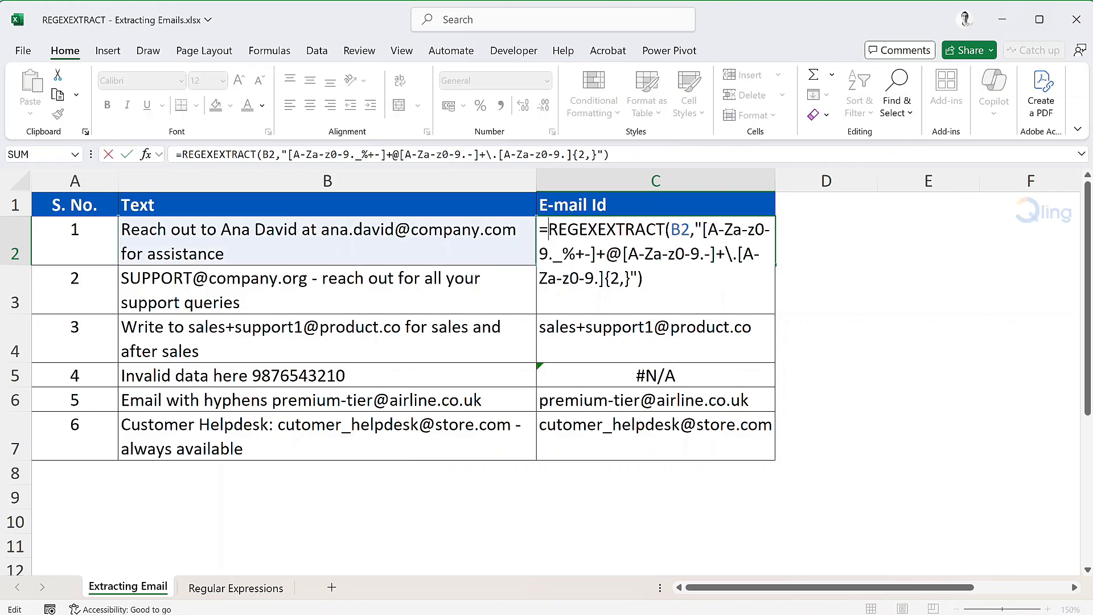
text(iferror)
key(Tab)
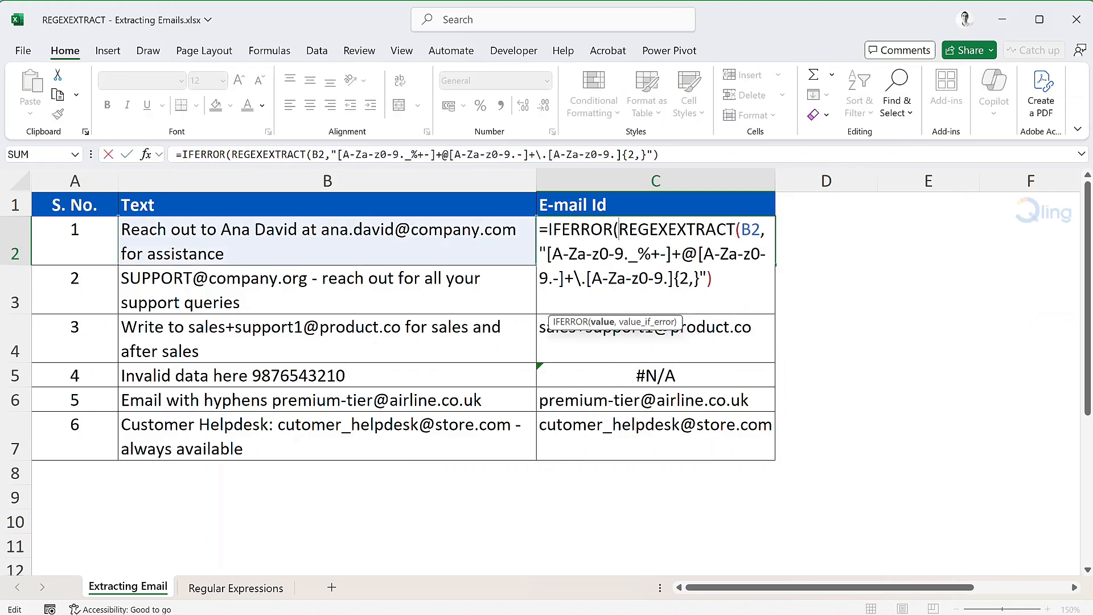
key(End)
text(,"No E-mail id)
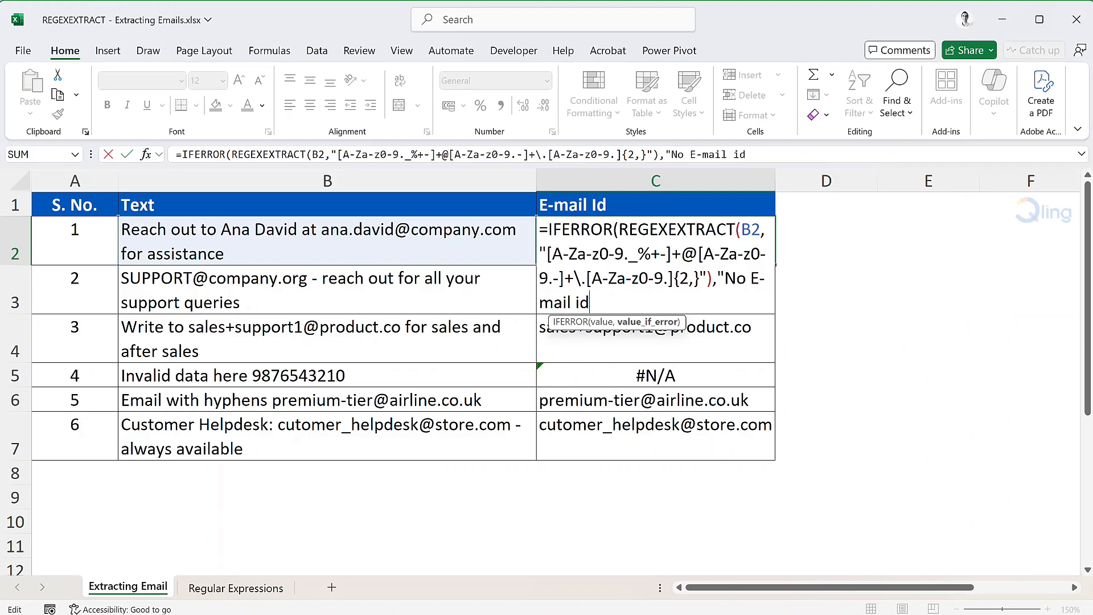
text( found"))
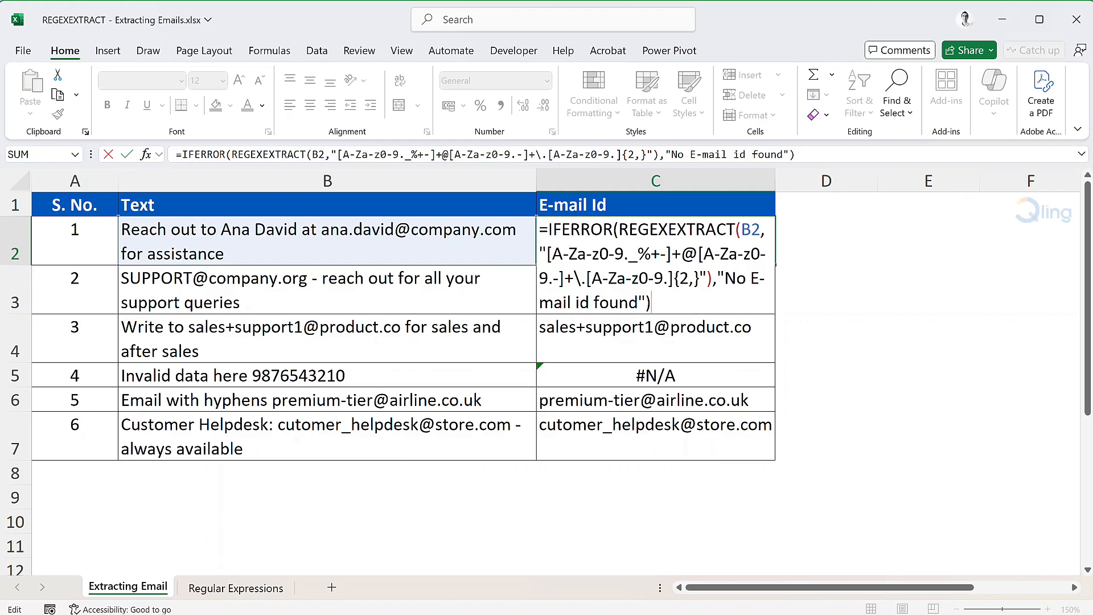
key(Return)
Step: Fill the IFERROR version of the formula from C2 down through C7 and reselect C2
click(771, 250)
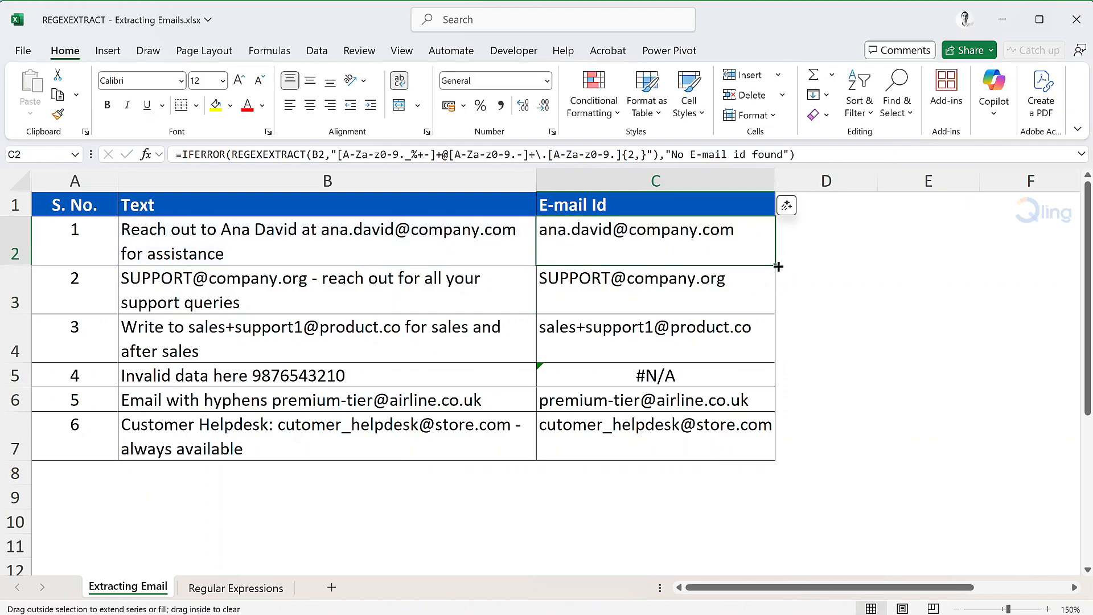
double_click(775, 265)
click(753, 244)
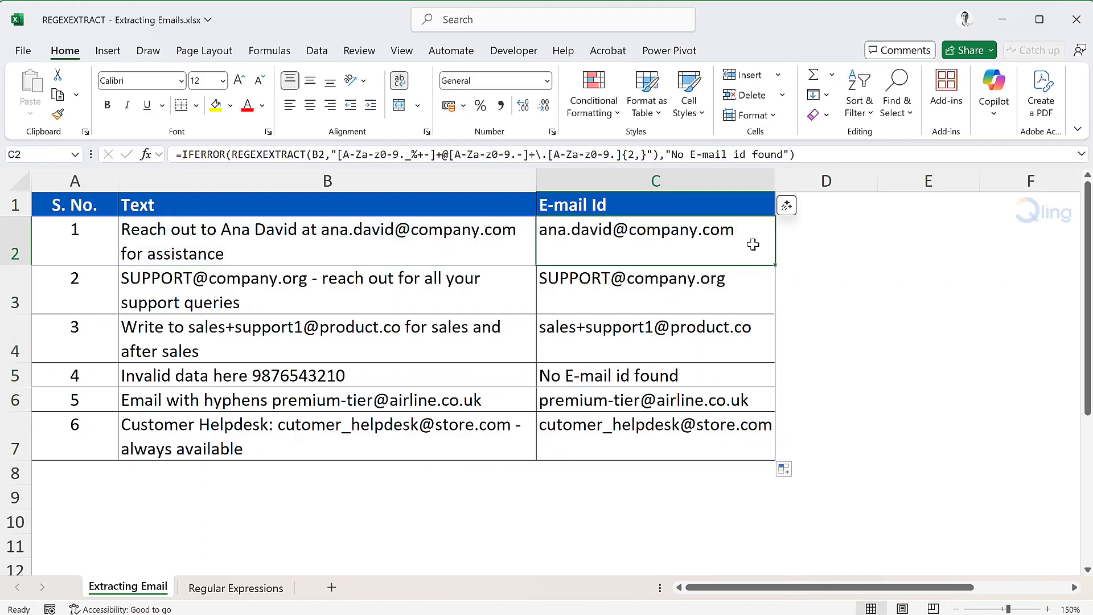